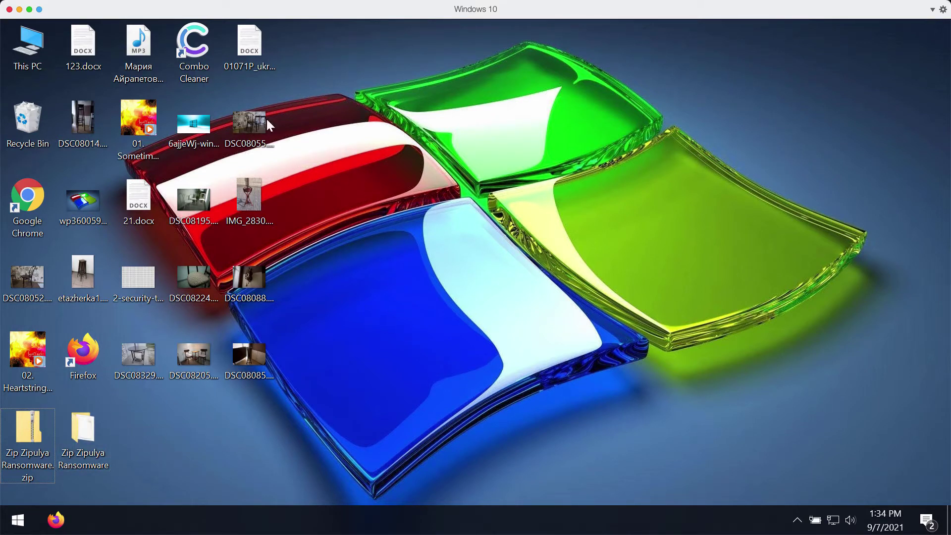
# Preview the desktop photos DSC08055, DSC08195, DSC08224 and etazherka1 one after another.
pyautogui.doubleClick(245, 118)
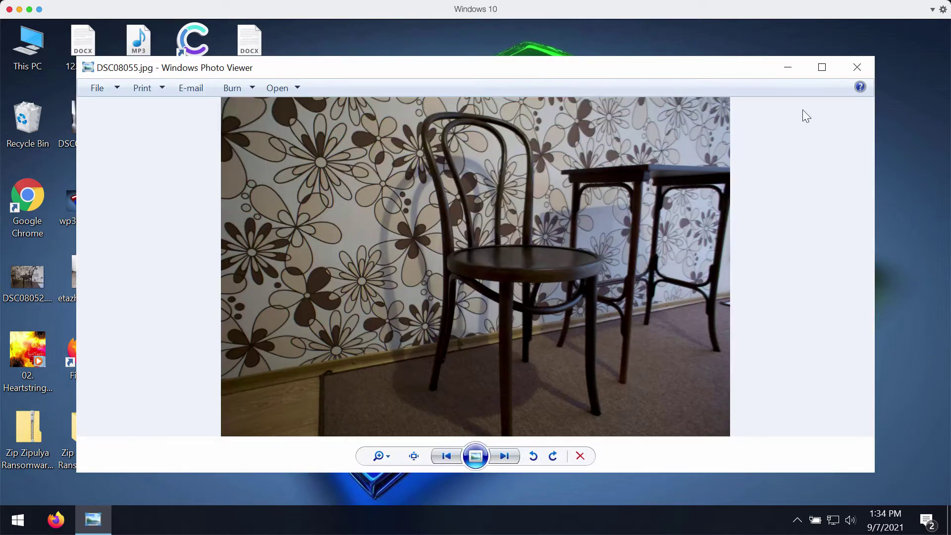
pyautogui.click(855, 64)
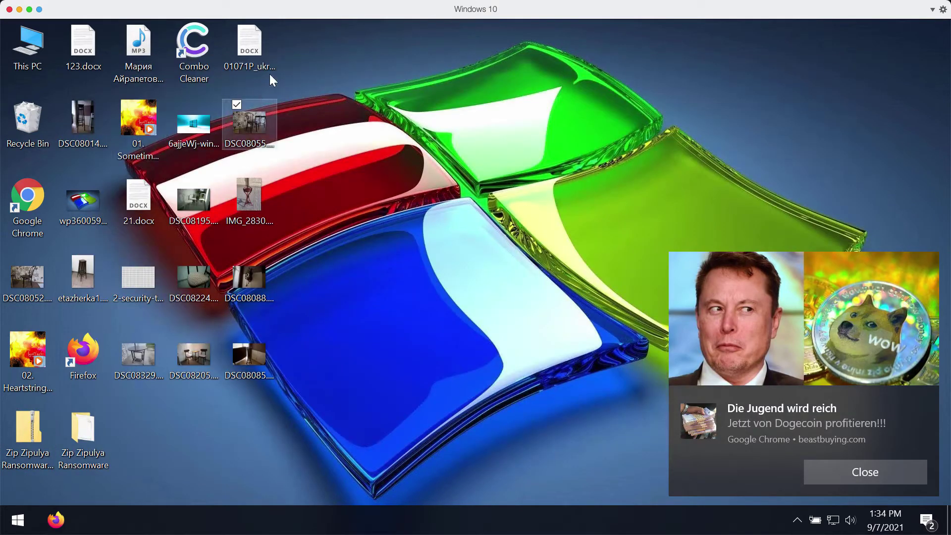
pyautogui.click(197, 201)
pyautogui.doubleClick(194, 198)
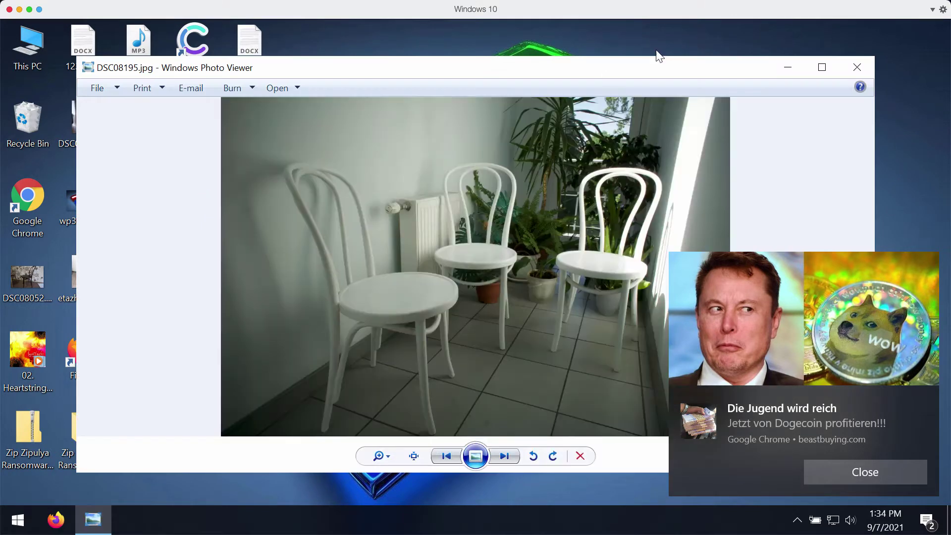
pyautogui.click(857, 67)
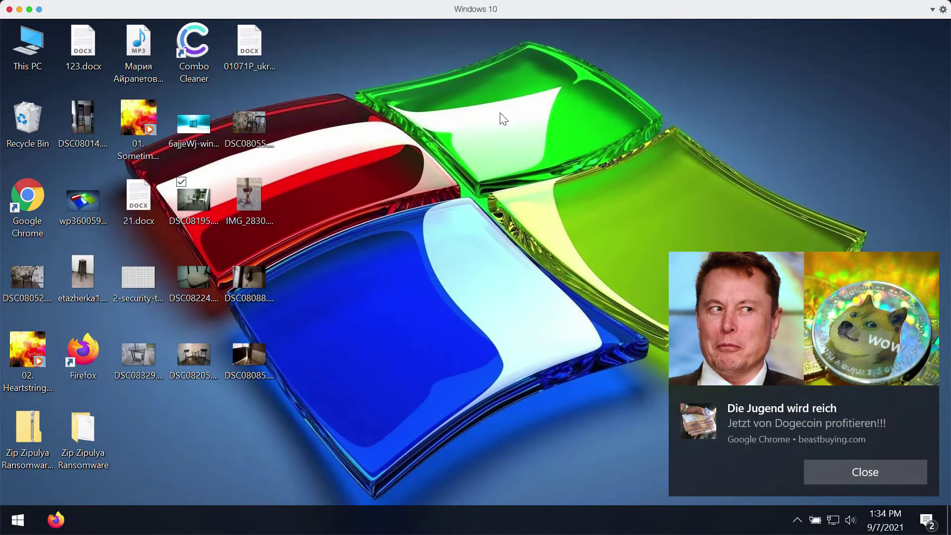
pyautogui.doubleClick(204, 275)
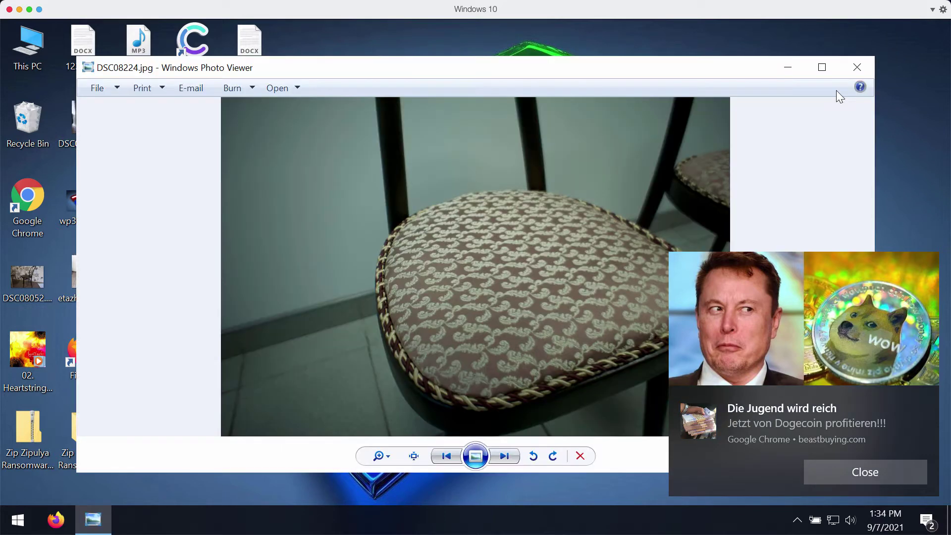
pyautogui.click(862, 61)
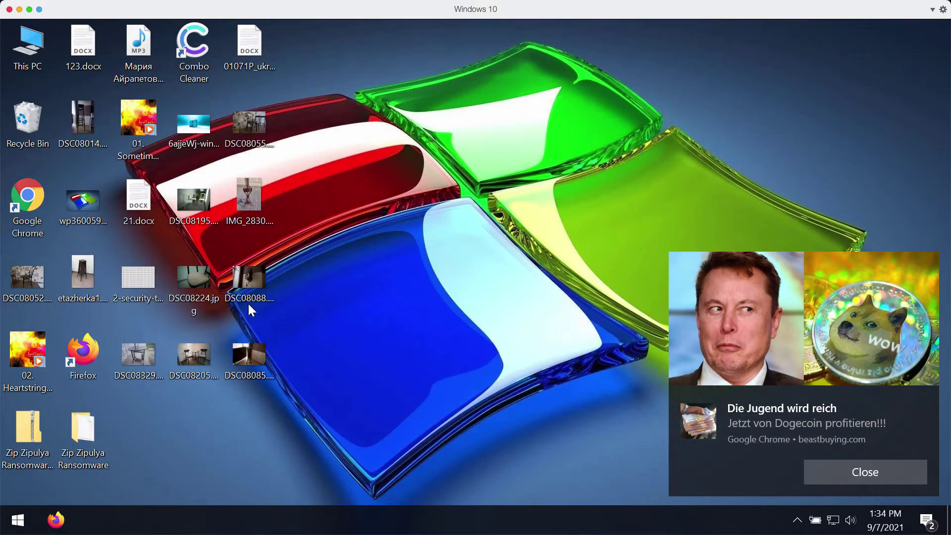
pyautogui.doubleClick(81, 265)
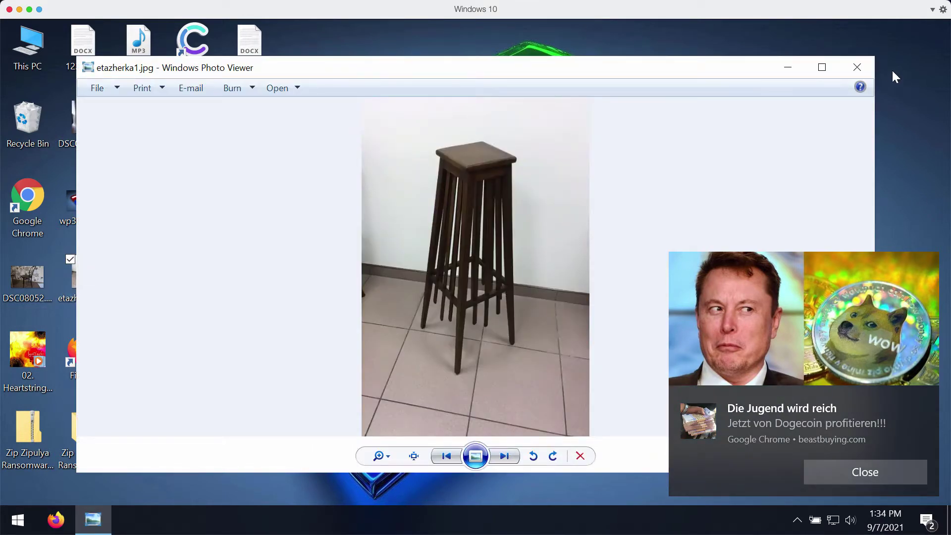
pyautogui.click(858, 70)
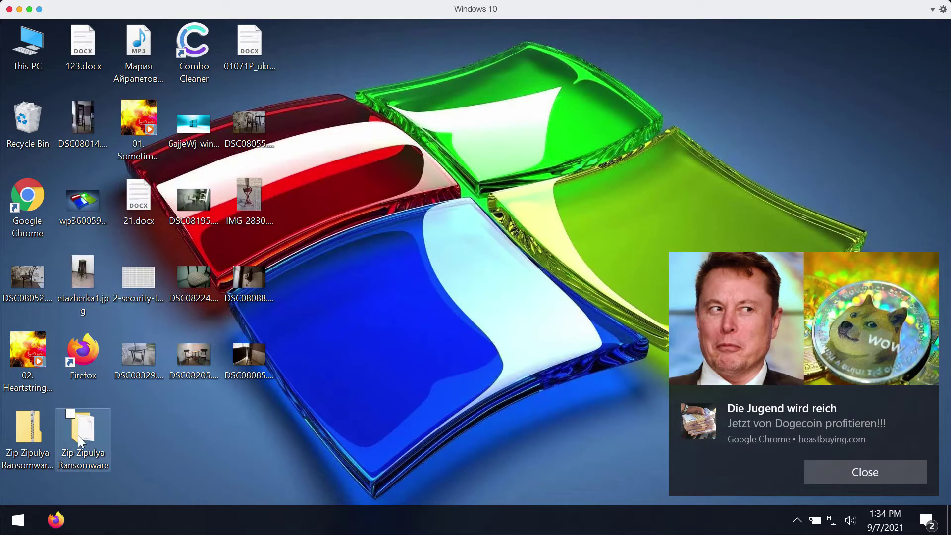
# Run the application inside the Zip Zipulya Ransomware folder, then close that folder window.
pyautogui.doubleClick(101, 429)
pyautogui.click(484, 143)
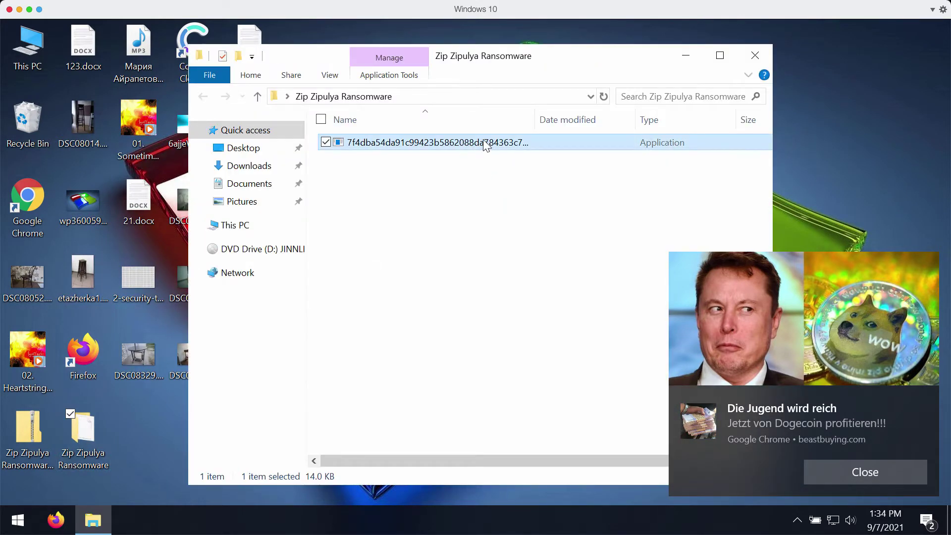
pyautogui.click(755, 55)
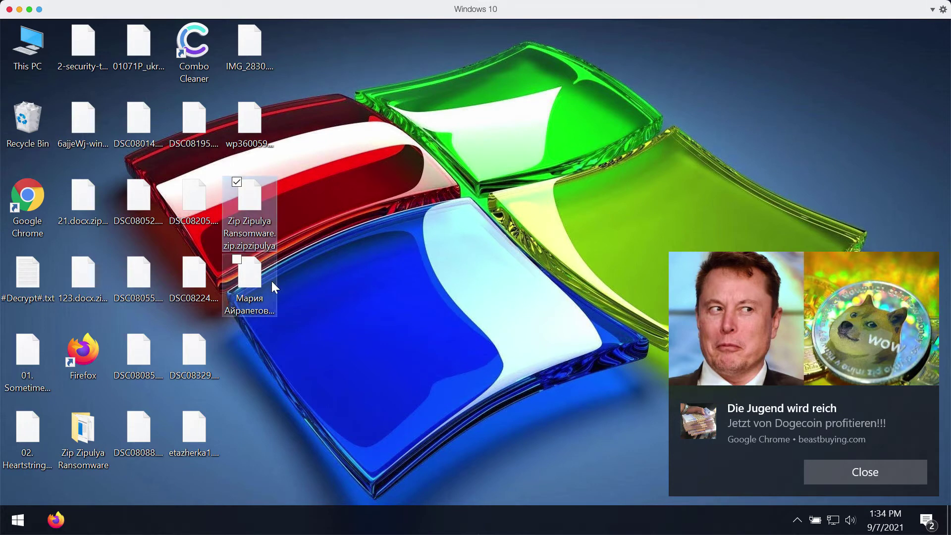
pyautogui.click(259, 284)
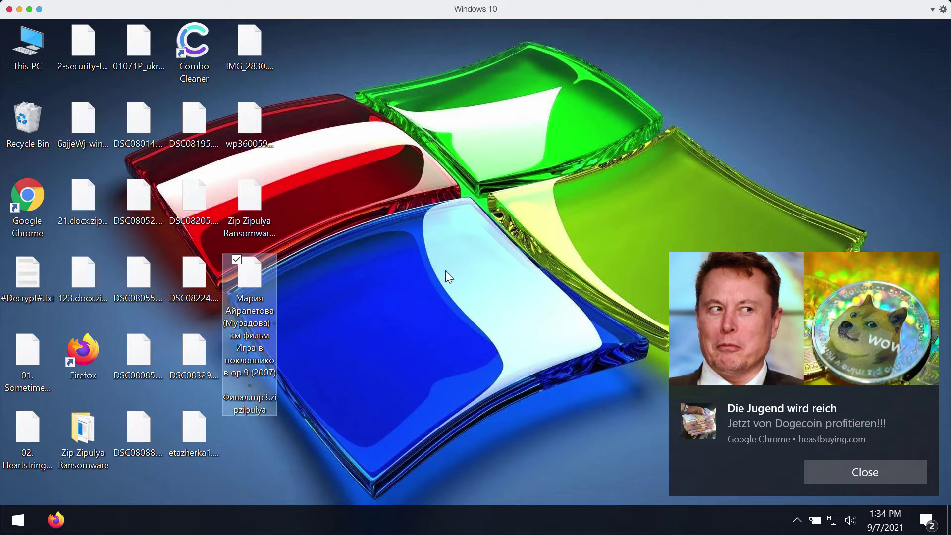
pyautogui.click(425, 170)
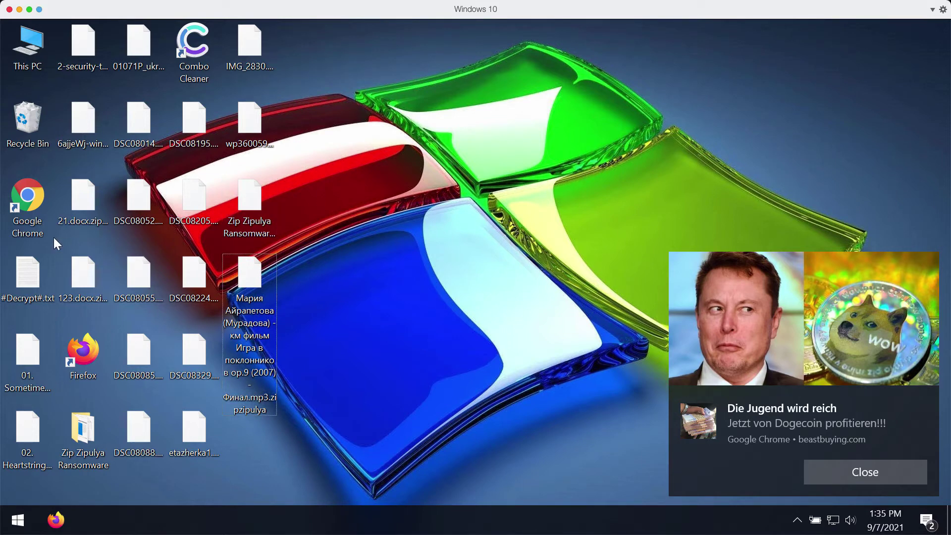
pyautogui.doubleClick(30, 271)
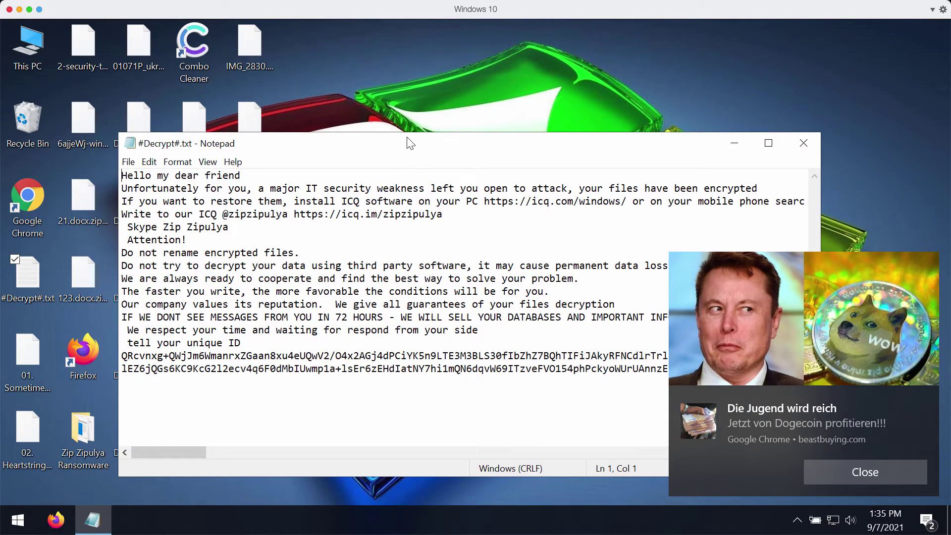
pyautogui.moveTo(411, 143); pyautogui.dragTo(372, 90)
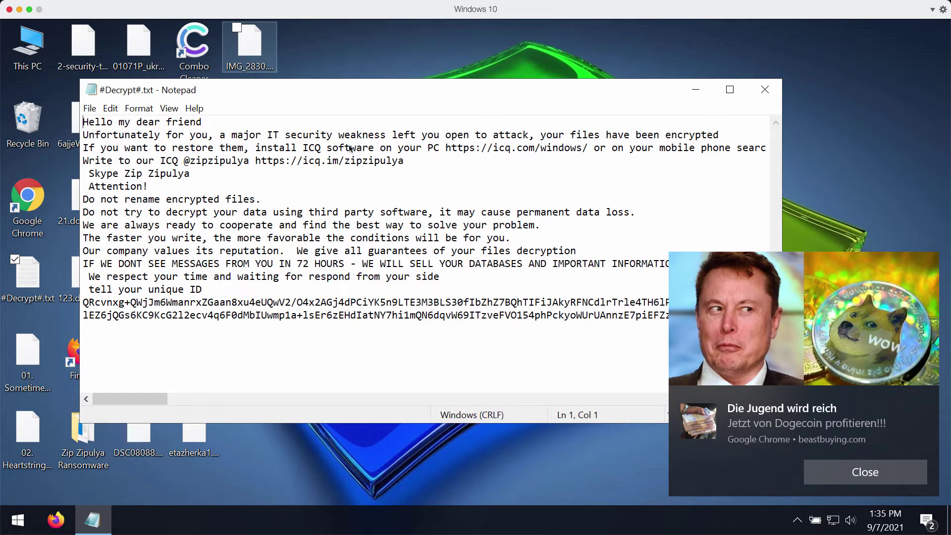
pyautogui.click(766, 89)
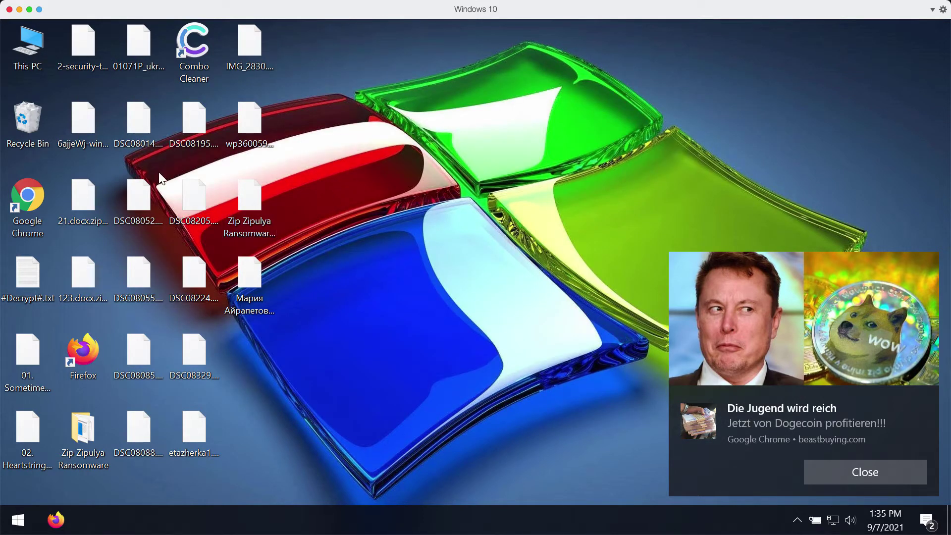
# Launch Chrome and open combocleaner.com from its New Tab shortcut tile.
pyautogui.doubleClick(40, 214)
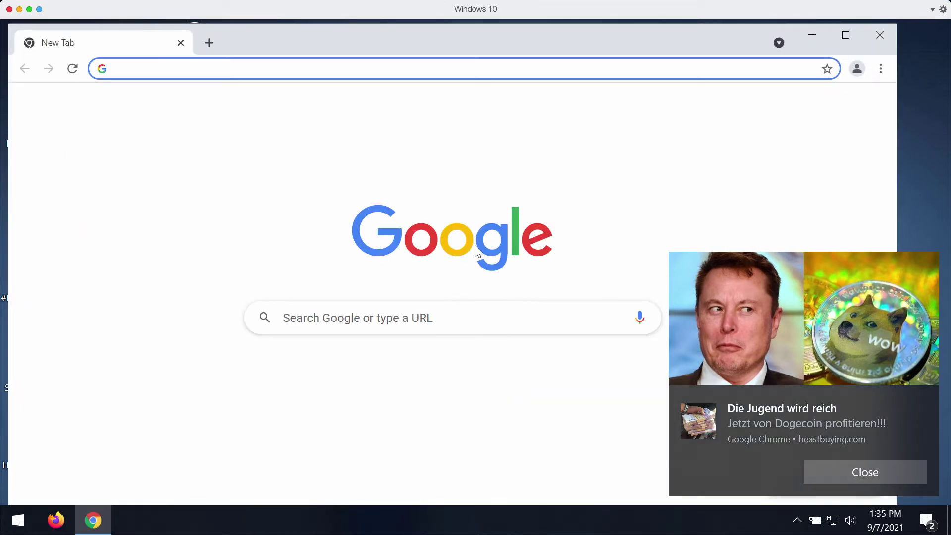
pyautogui.click(365, 407)
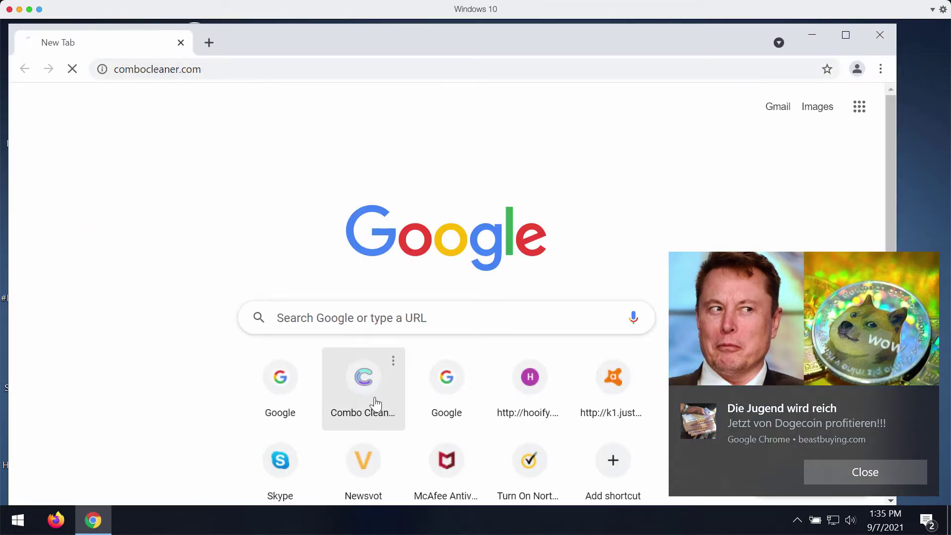
pyautogui.moveTo(626, 42); pyautogui.dragTo(634, 47)
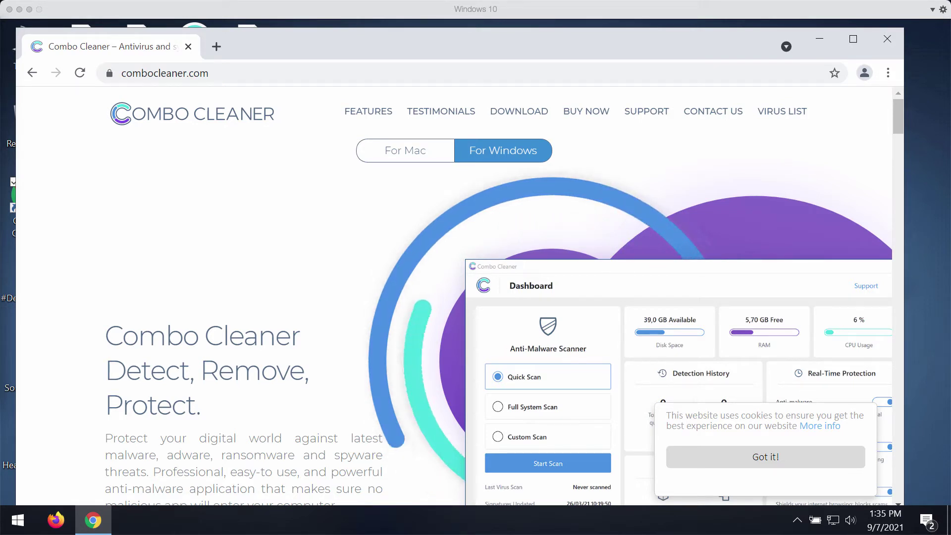
# Minimize Chrome and launch Combo Cleaner from its desktop shortcut.
pyautogui.click(822, 42)
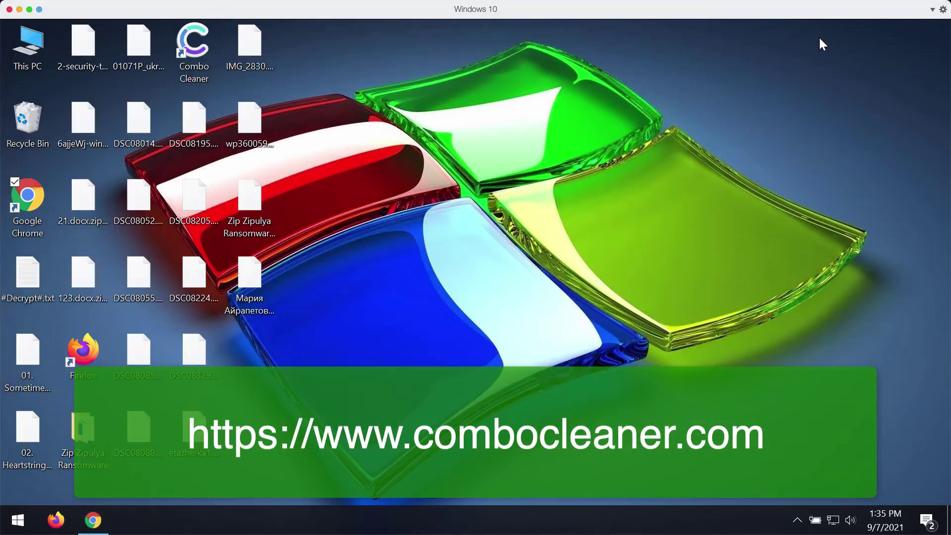
pyautogui.click(198, 52)
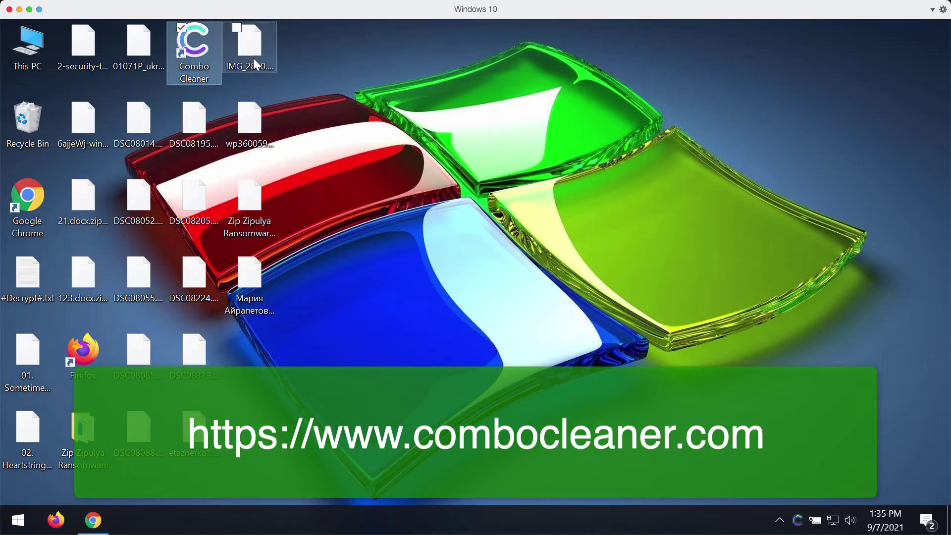
pyautogui.doubleClick(195, 52)
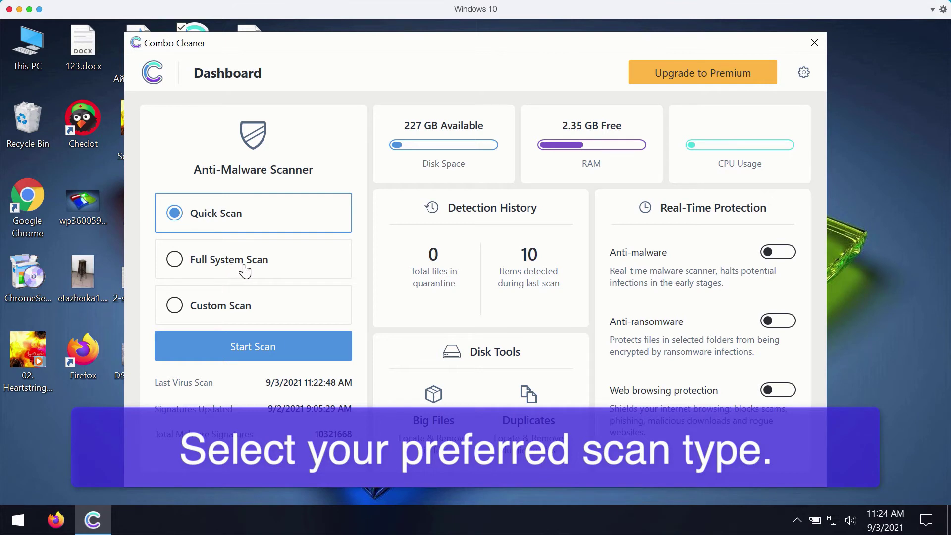
# Start a Quick Scan from the Combo Cleaner Dashboard.
pyautogui.click(266, 348)
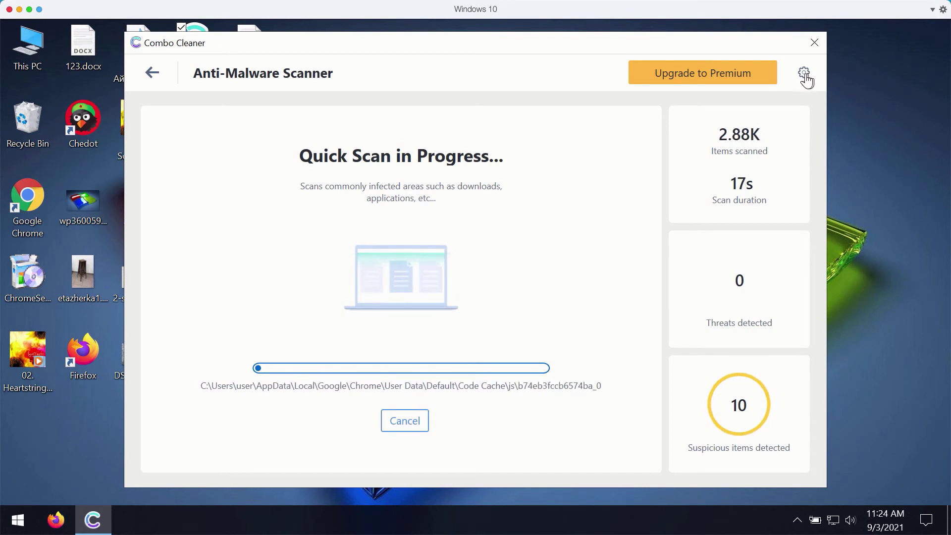
# Open Combo Cleaner's Settings to the Anti-Ransomware tab.
pyautogui.click(804, 73)
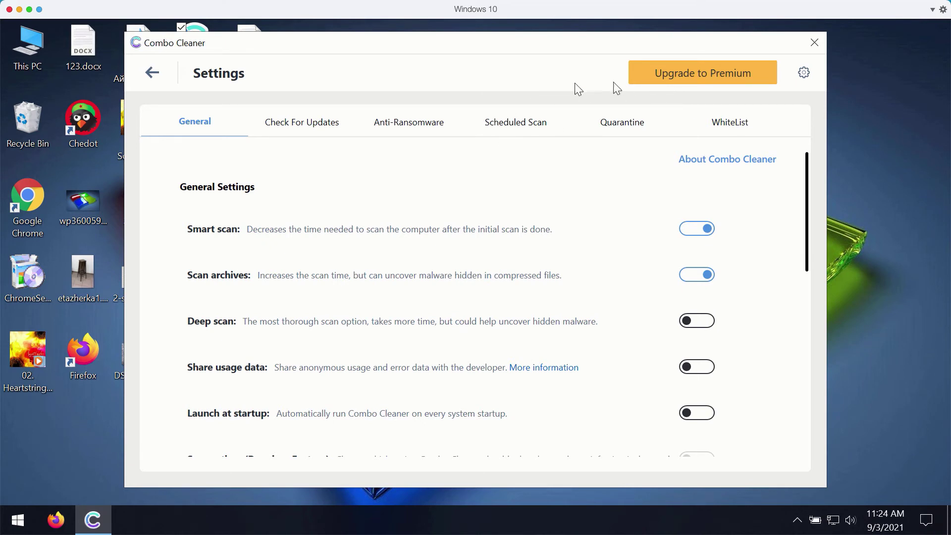
pyautogui.click(430, 124)
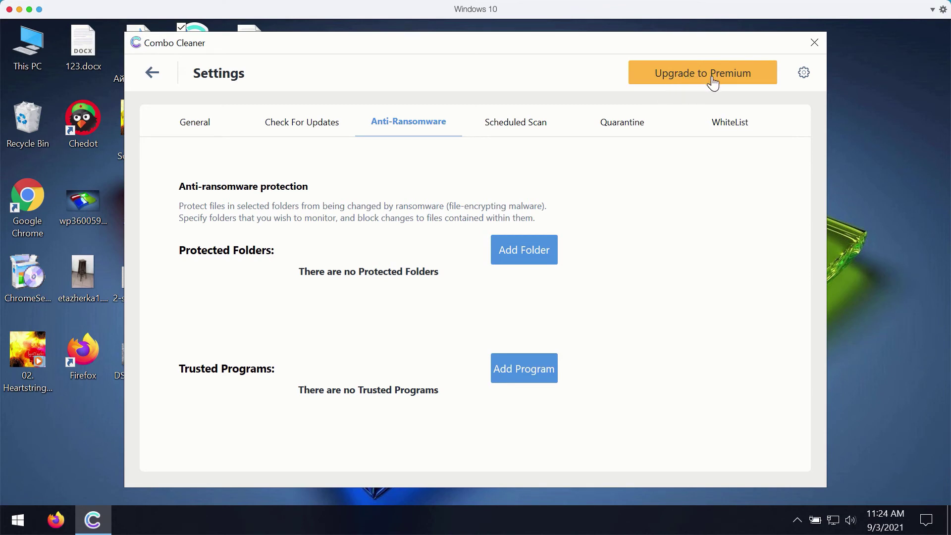
pyautogui.click(152, 74)
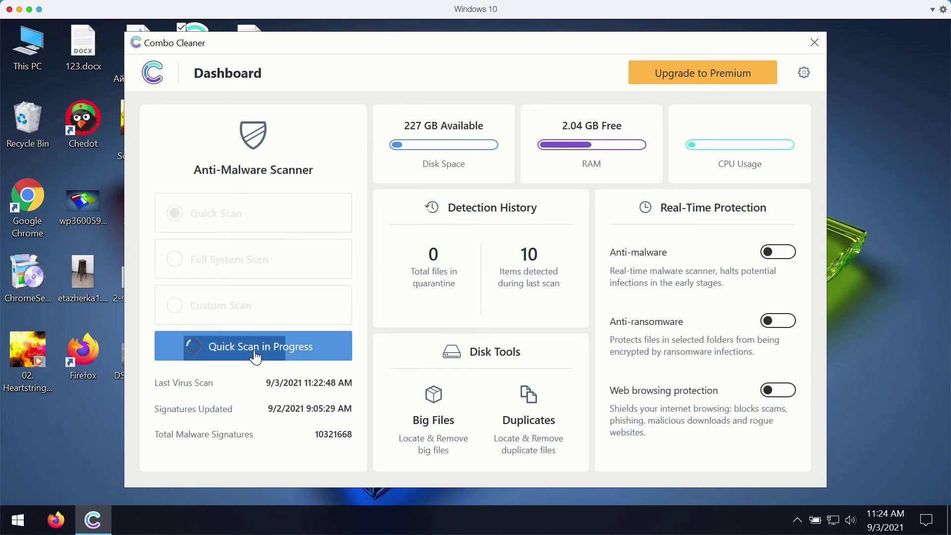
pyautogui.click(337, 349)
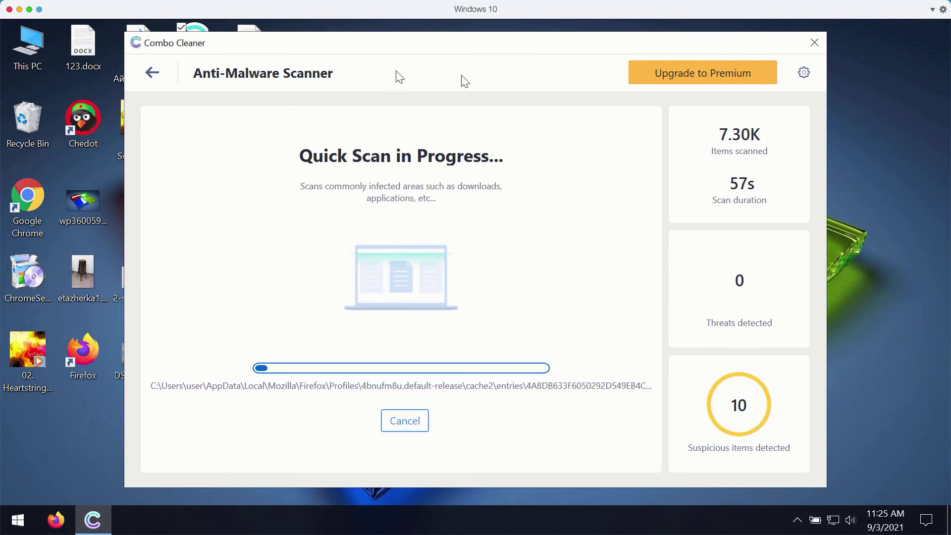
pyautogui.click(154, 75)
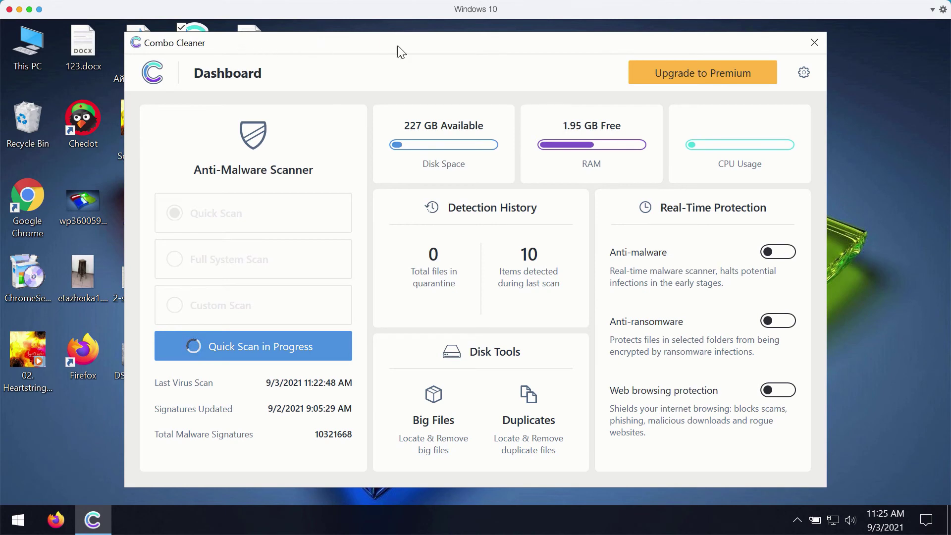
pyautogui.moveTo(360, 47); pyautogui.dragTo(349, 47)
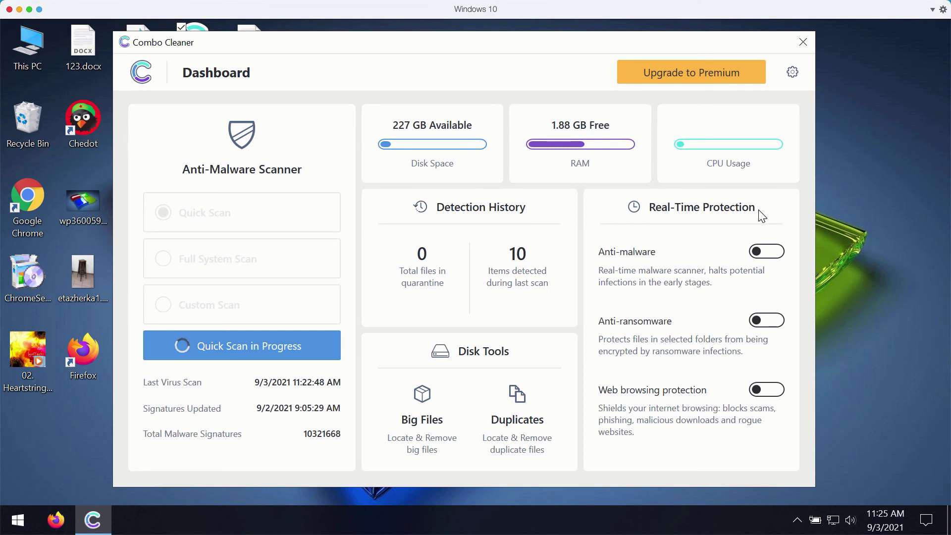
# Cancel the running Quick Scan at 12.6K items and confirm stopping it.
pyautogui.click(292, 348)
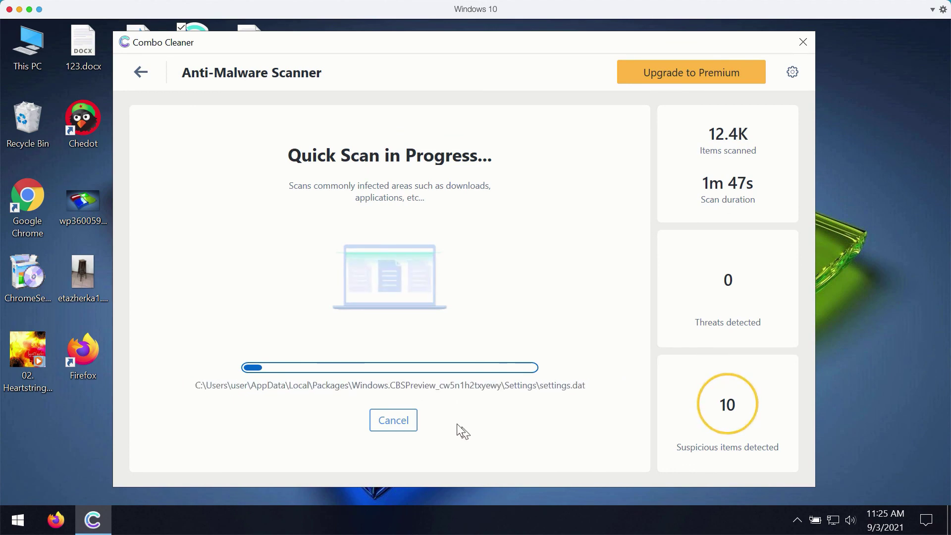
pyautogui.click(393, 420)
pyautogui.click(435, 342)
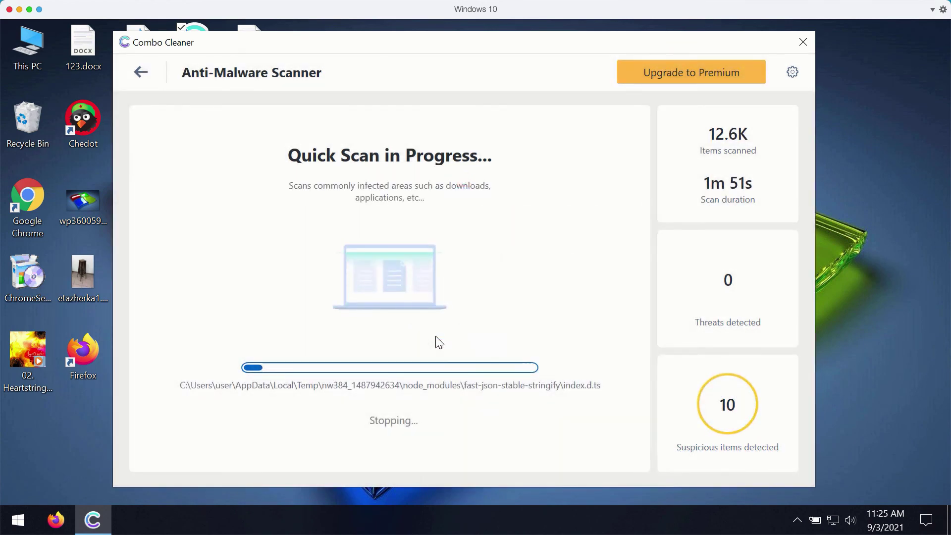